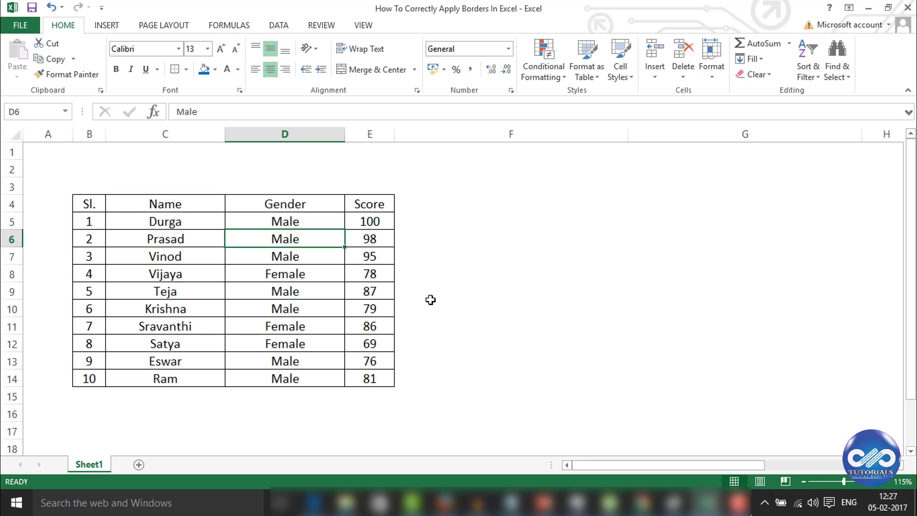
# - Narrow columns F and G so the blue-header sample table in I:L comes into view
pyautogui.scroll(-1, 437, 298)
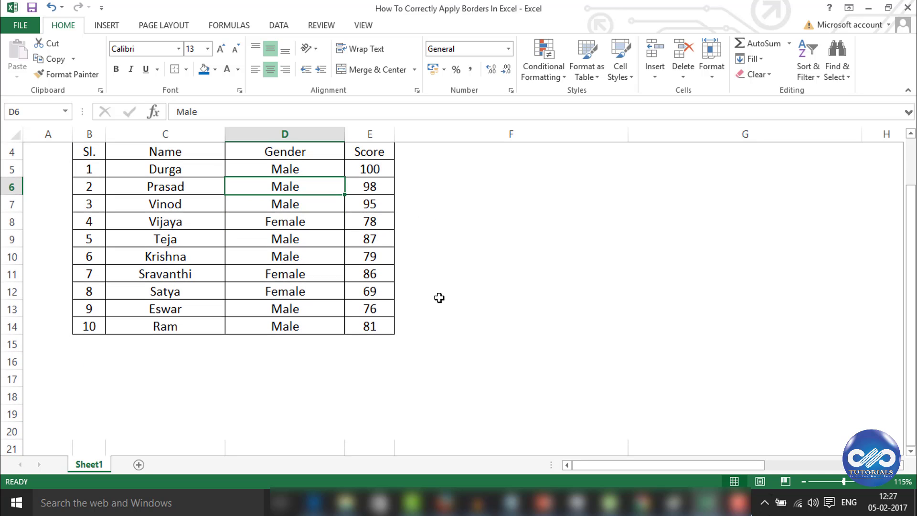
pyautogui.scroll(1, 439, 298)
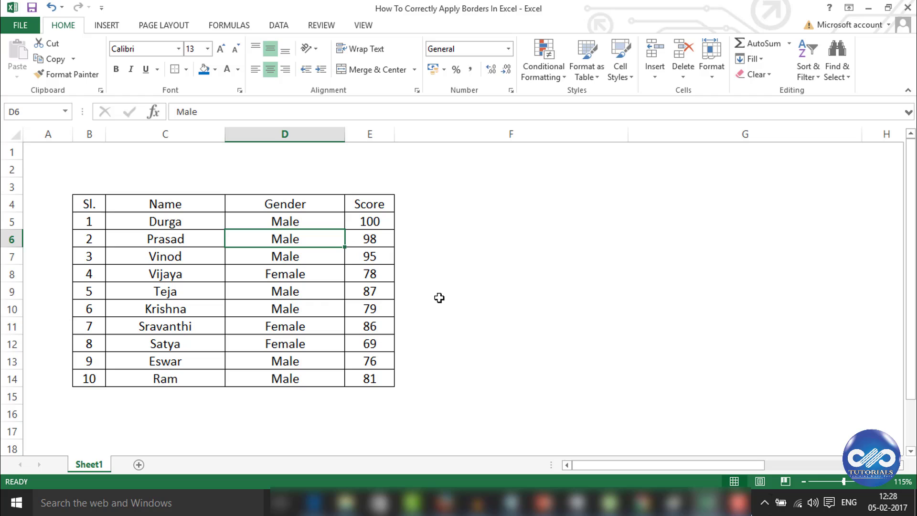
pyautogui.moveTo(511, 134); pyautogui.dragTo(745, 133)
pyautogui.moveTo(627, 134); pyautogui.dragTo(447, 134)
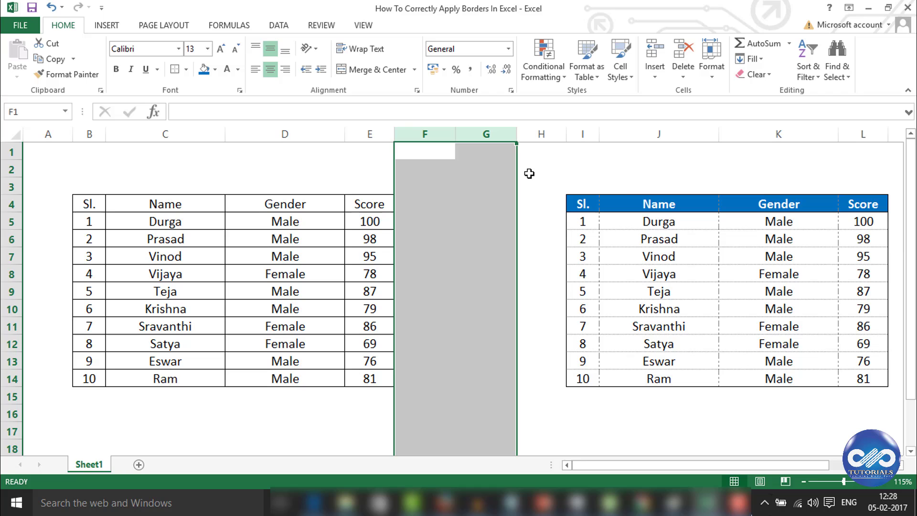
pyautogui.keyDown('ctrl'); pyautogui.scroll(1, 324, 299); pyautogui.keyUp('ctrl')
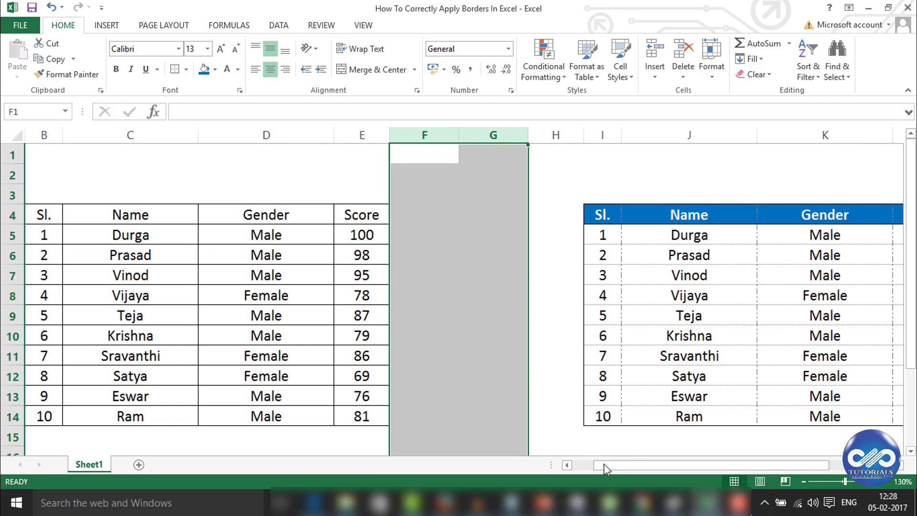
# - Give table B4:E14 light grey dotted top, inside-horizontal and bottom borders
pyautogui.moveTo(606, 465); pyautogui.dragTo(585, 466)
pyautogui.click(98, 215)
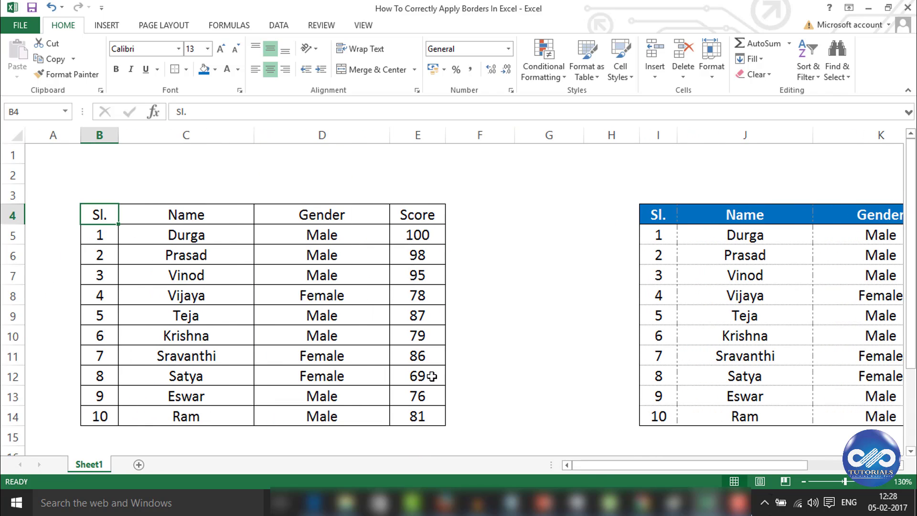
pyautogui.keyDown('shift'); pyautogui.click(421, 413); pyautogui.keyUp('shift')
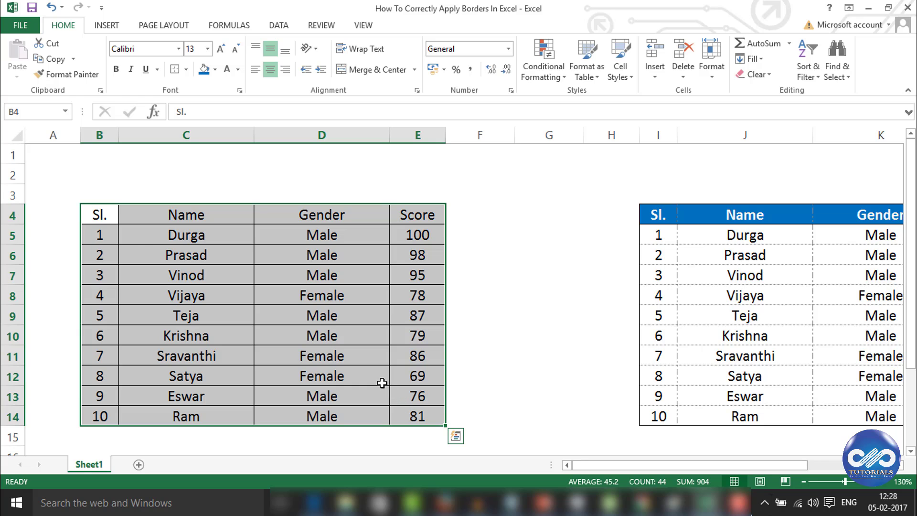
pyautogui.rightClick(378, 379)
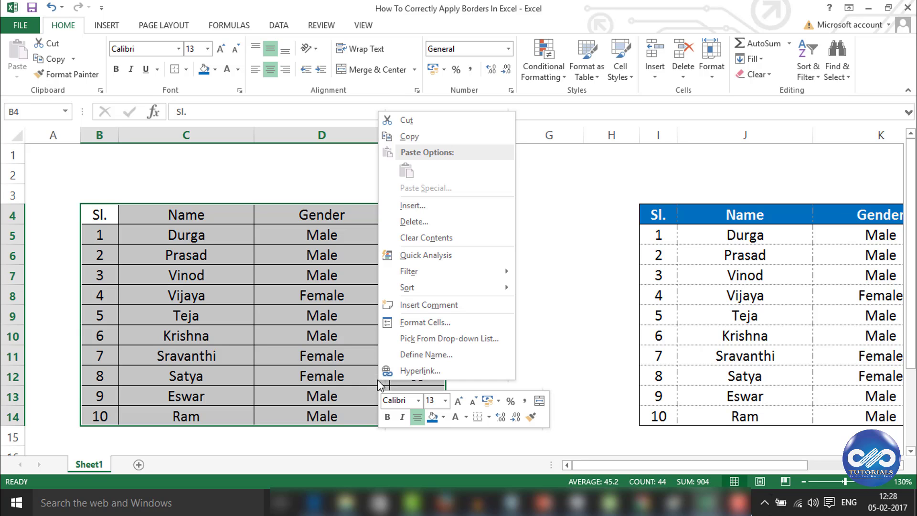
pyautogui.click(419, 325)
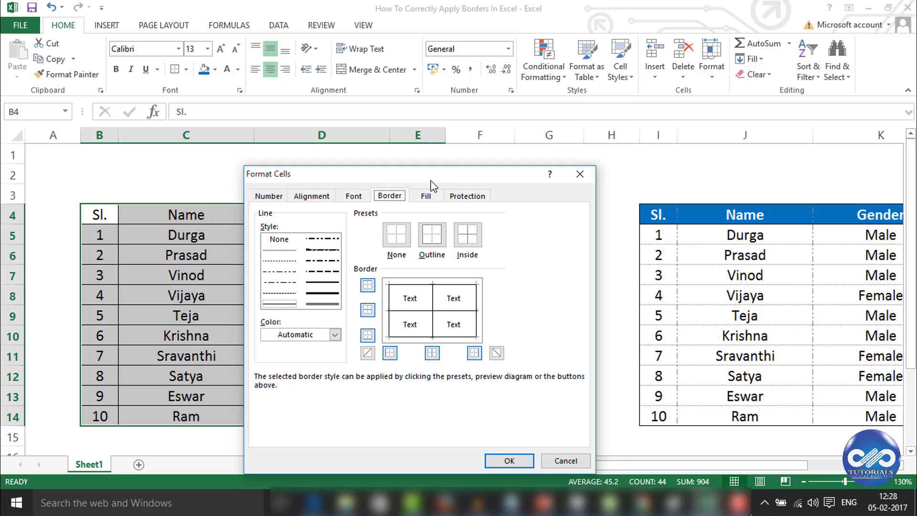
pyautogui.moveTo(429, 179); pyautogui.dragTo(474, 142)
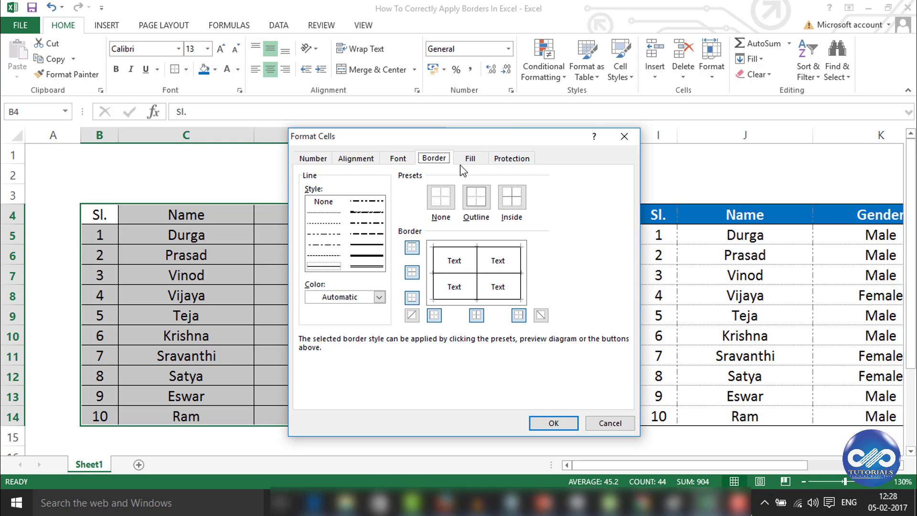
pyautogui.hotkey('alt', 'c')
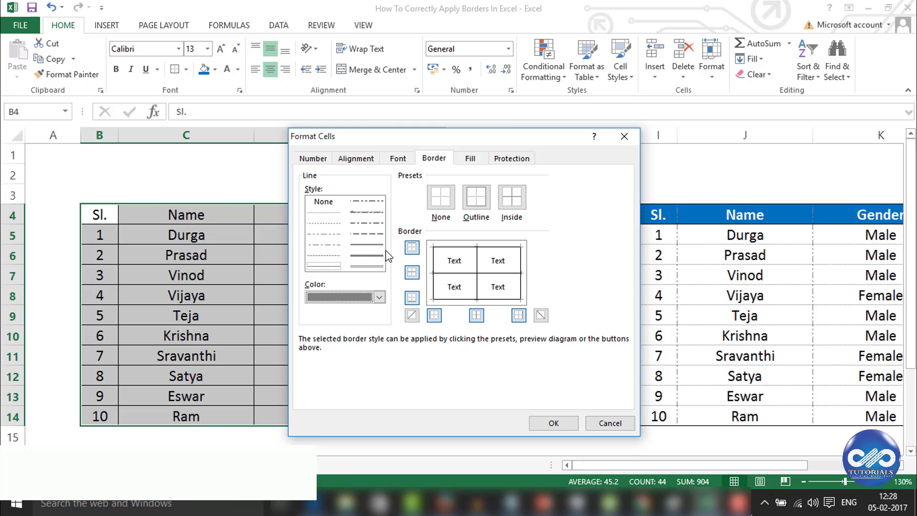
pyautogui.click(328, 214)
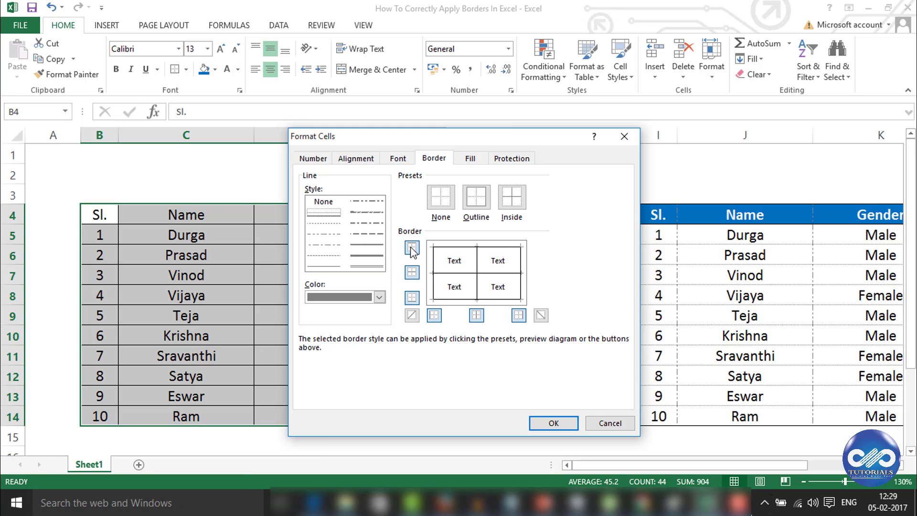
pyautogui.click(411, 273)
pyautogui.click(412, 274)
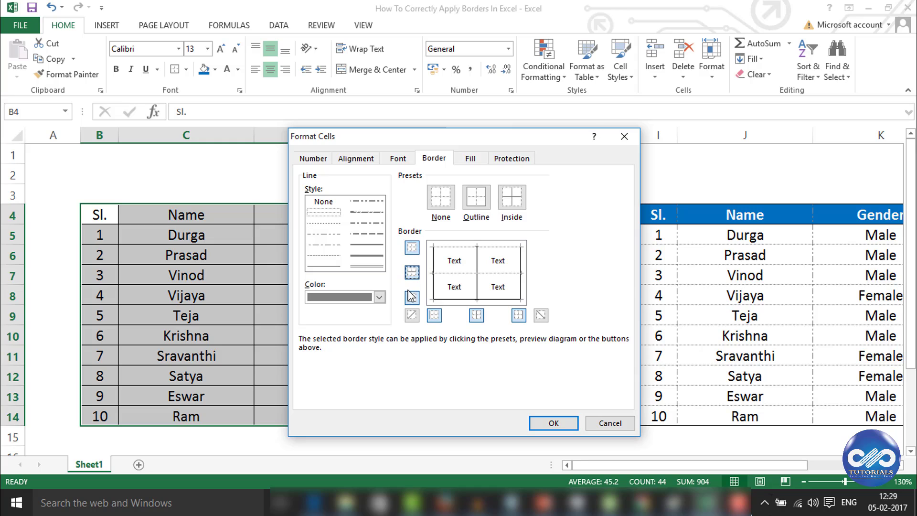
pyautogui.click(412, 298)
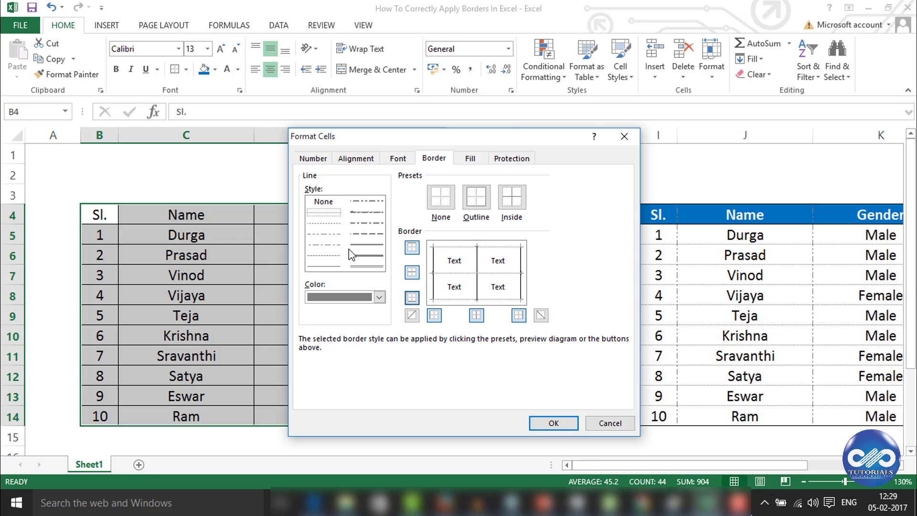
# - Add light grey dashed lines between the columns and apply the borders
pyautogui.click(327, 235)
pyautogui.click(476, 261)
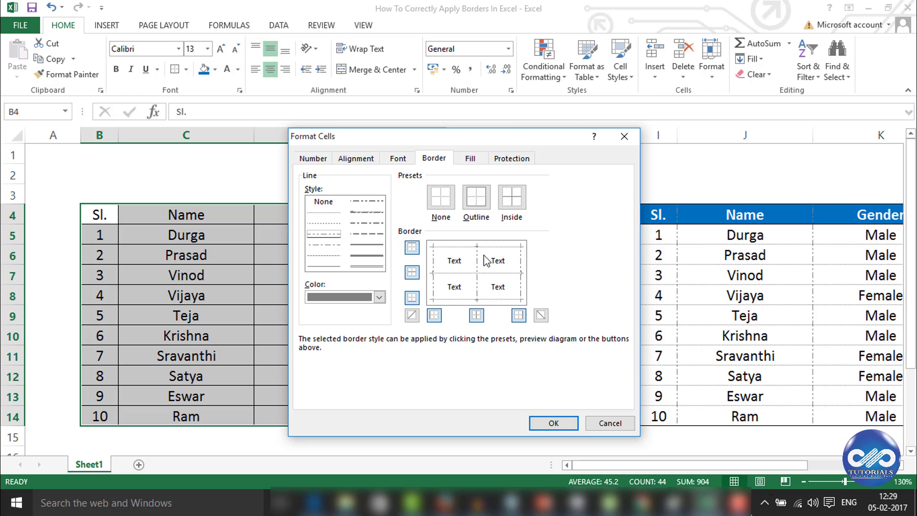
pyautogui.click(552, 423)
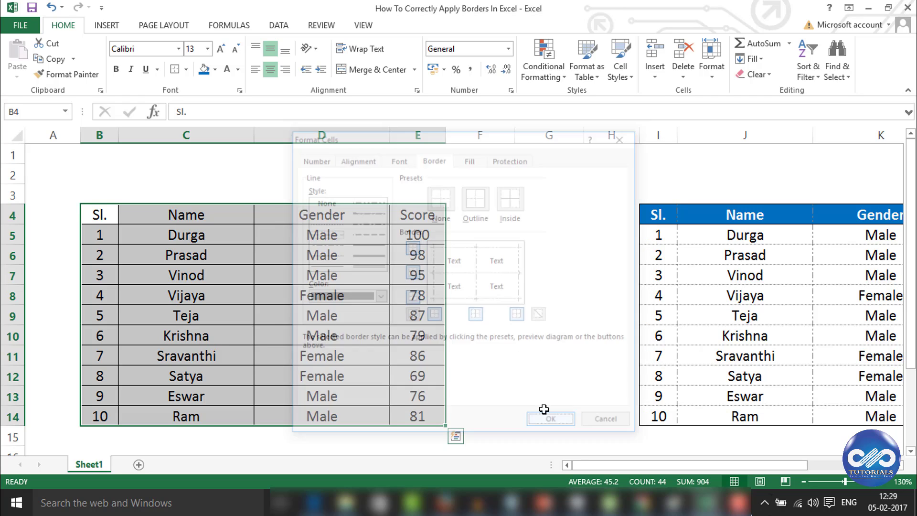
# - Add a thin solid outline in Automatic (black) colour around table B4:E14
pyautogui.click(306, 314)
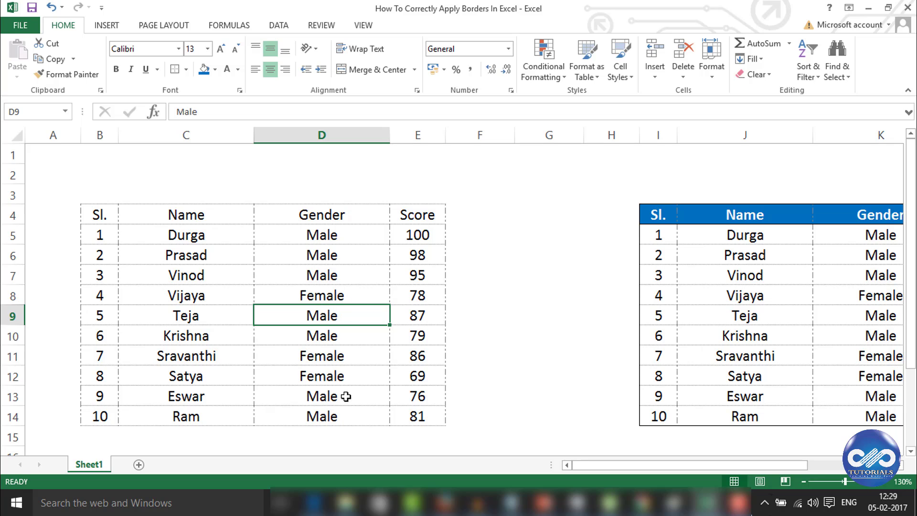
pyautogui.moveTo(399, 415); pyautogui.dragTo(111, 219)
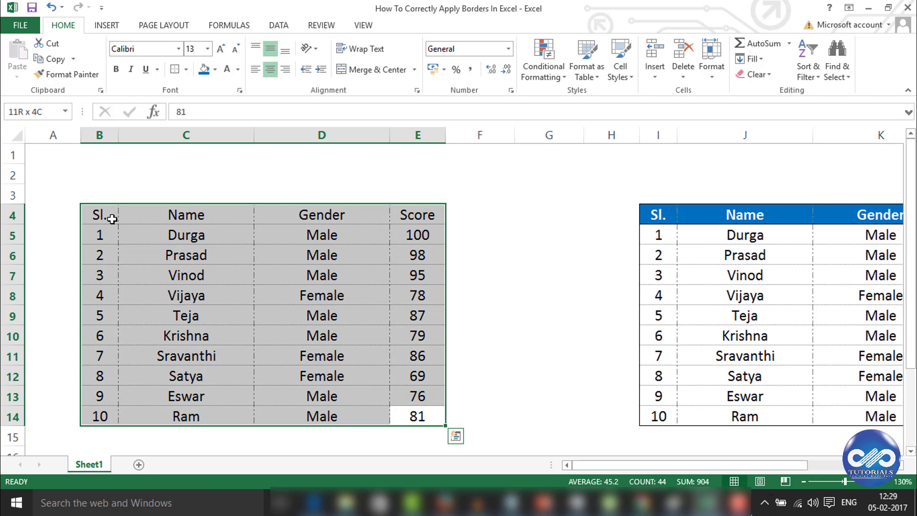
pyautogui.rightClick(111, 219)
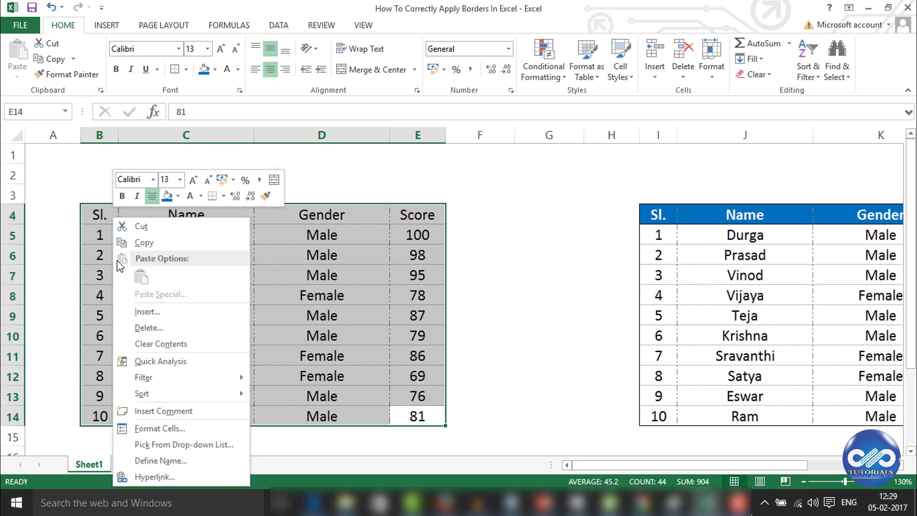
pyautogui.click(156, 429)
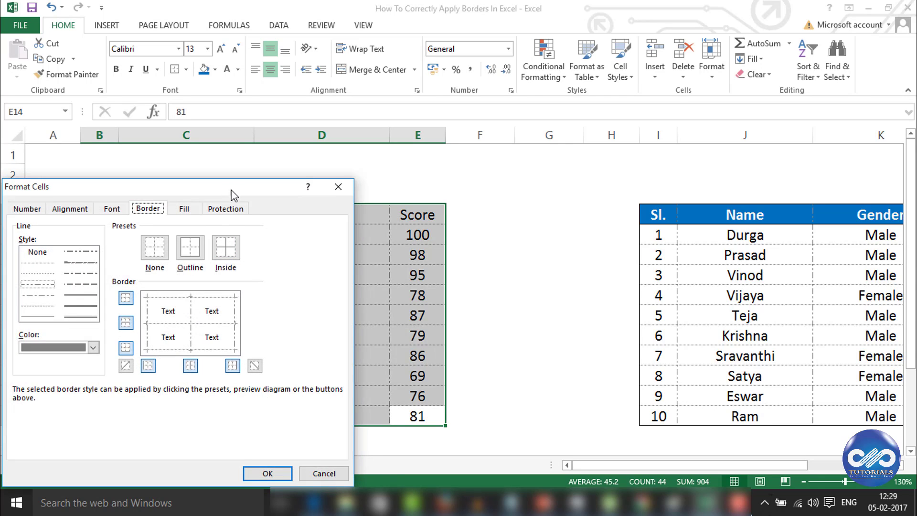
pyautogui.moveTo(230, 191); pyautogui.dragTo(557, 117)
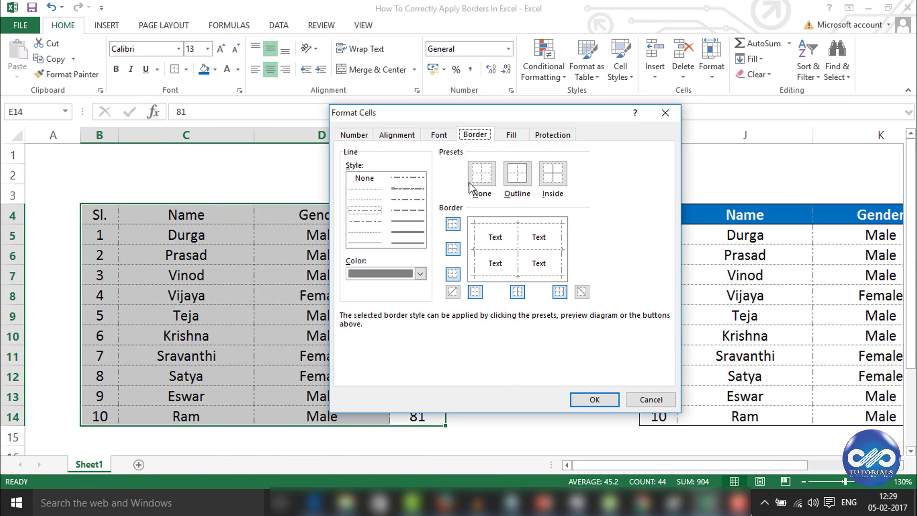
pyautogui.click(420, 273)
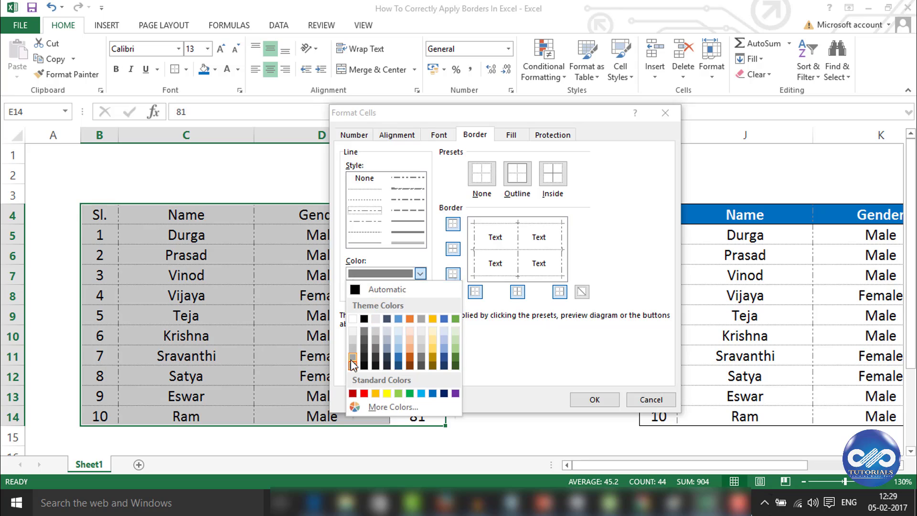
pyautogui.click(375, 289)
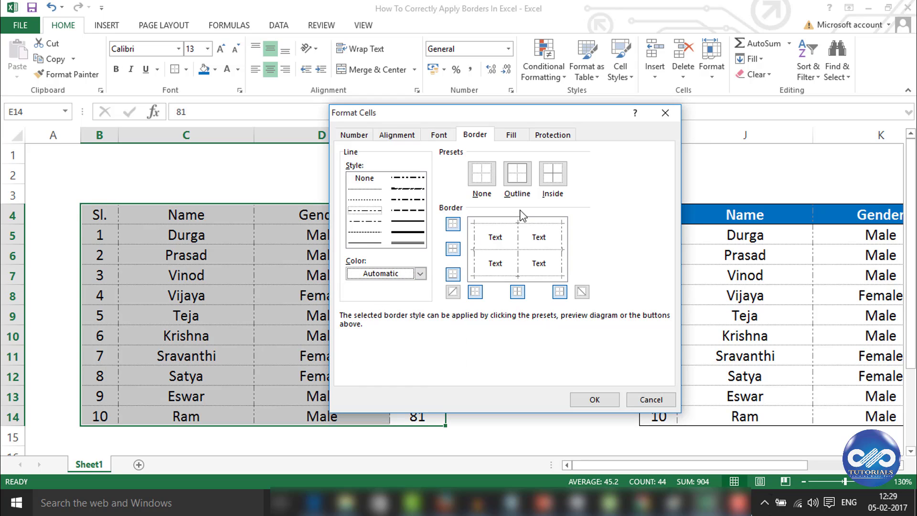
pyautogui.click(524, 179)
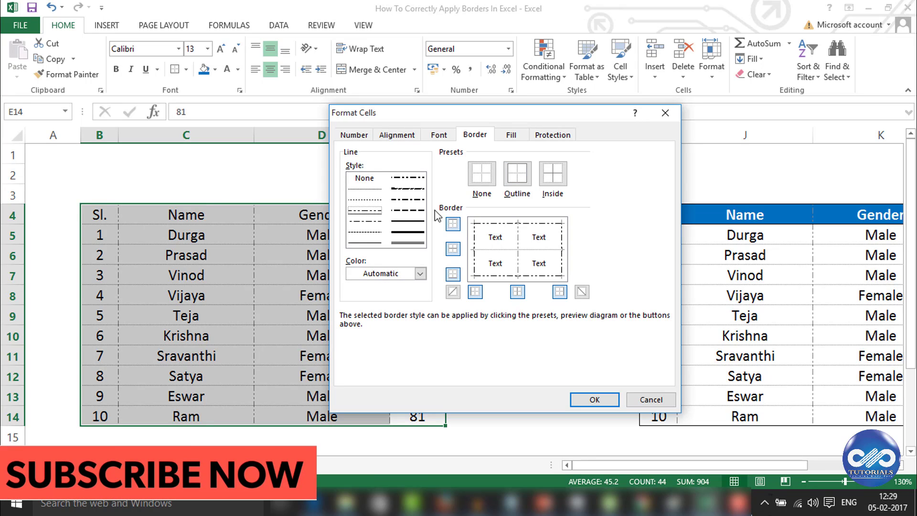
pyautogui.click(366, 243)
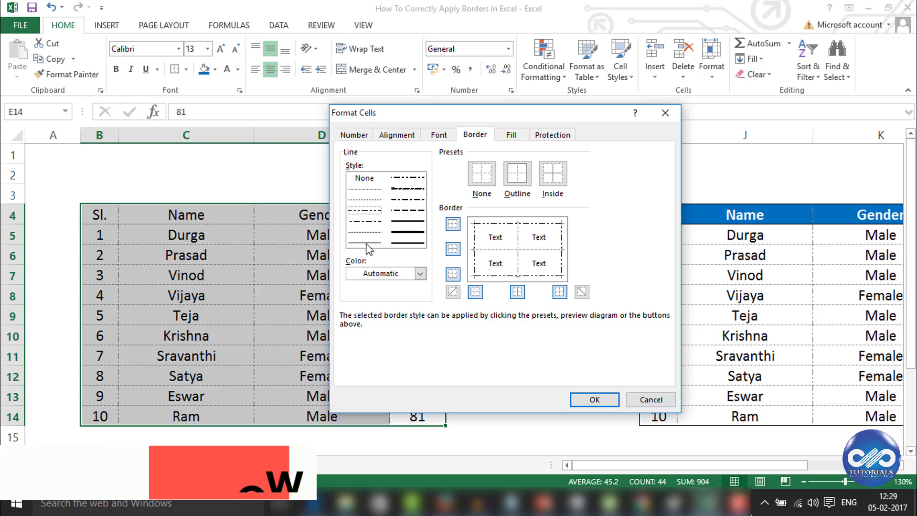
pyautogui.click(518, 179)
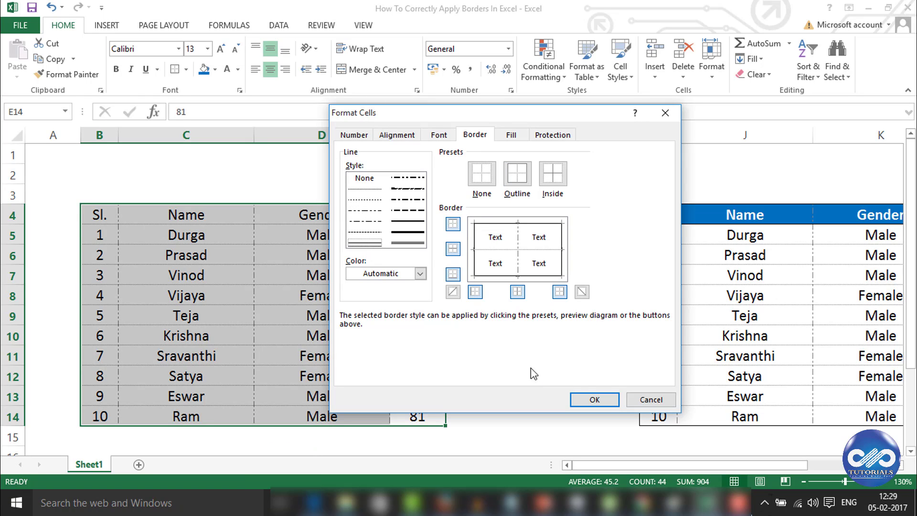
pyautogui.click(579, 399)
pyautogui.click(549, 295)
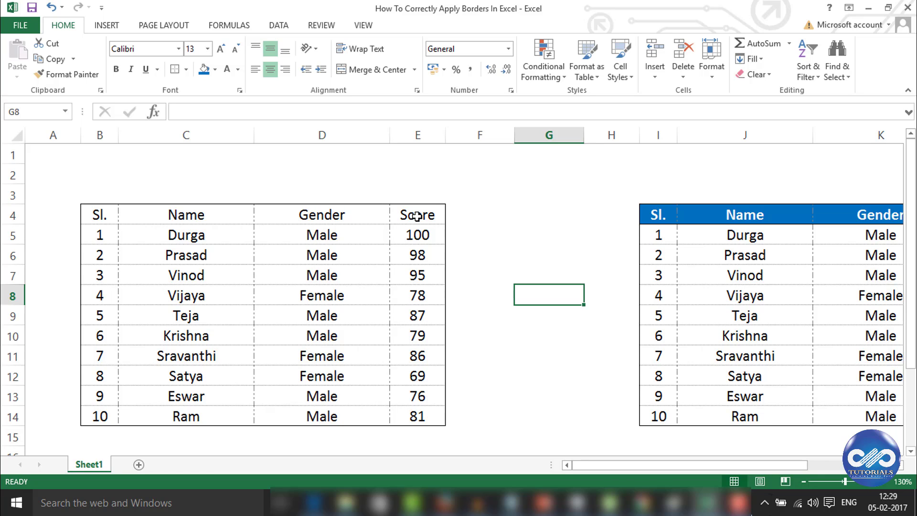
# - Put an outside border around the header row B4:E4
pyautogui.moveTo(418, 213); pyautogui.dragTo(93, 219)
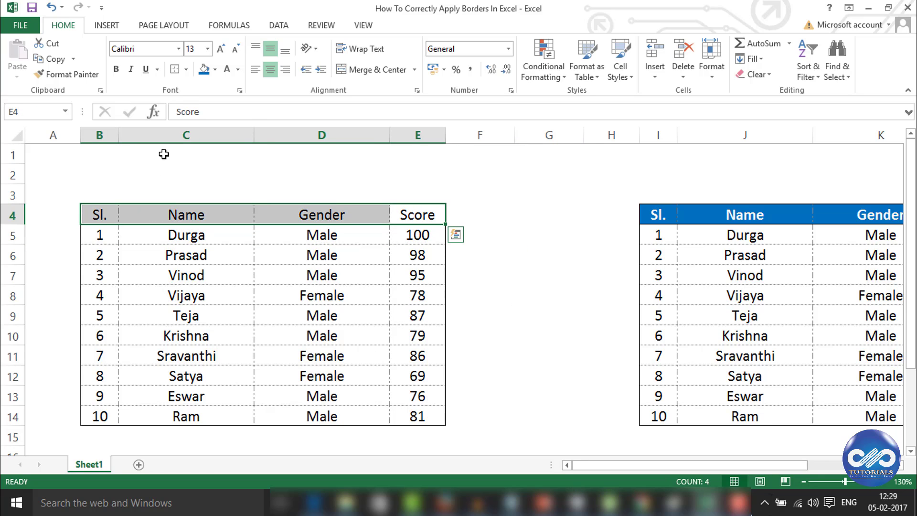
pyautogui.click(186, 69)
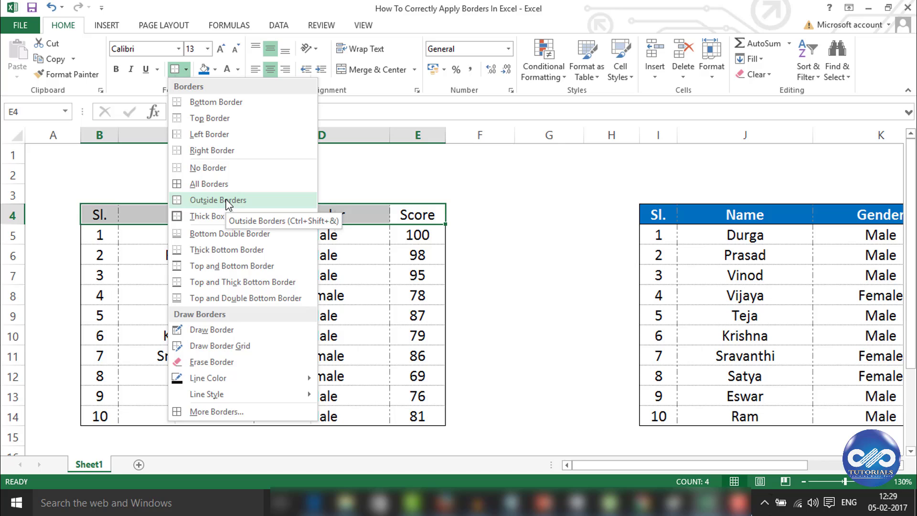
pyautogui.click(226, 201)
pyautogui.click(176, 253)
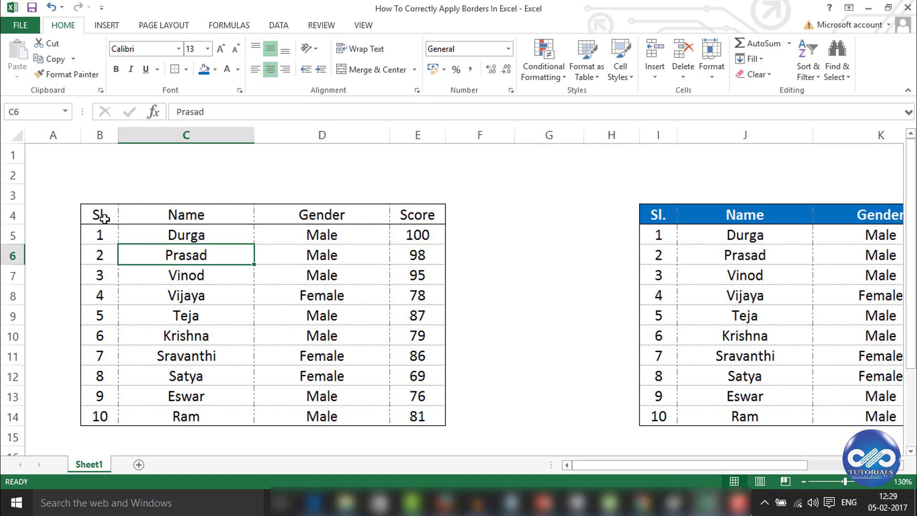
pyautogui.moveTo(104, 218); pyautogui.dragTo(401, 217)
pyautogui.click(362, 268)
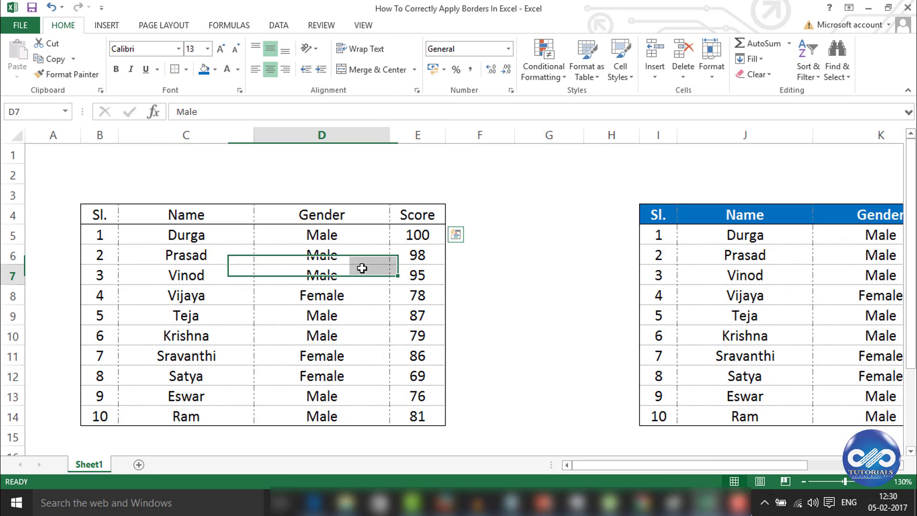
# - Fill the header row B4:E4 with blue and make its text white
pyautogui.moveTo(412, 417); pyautogui.dragTo(406, 212)
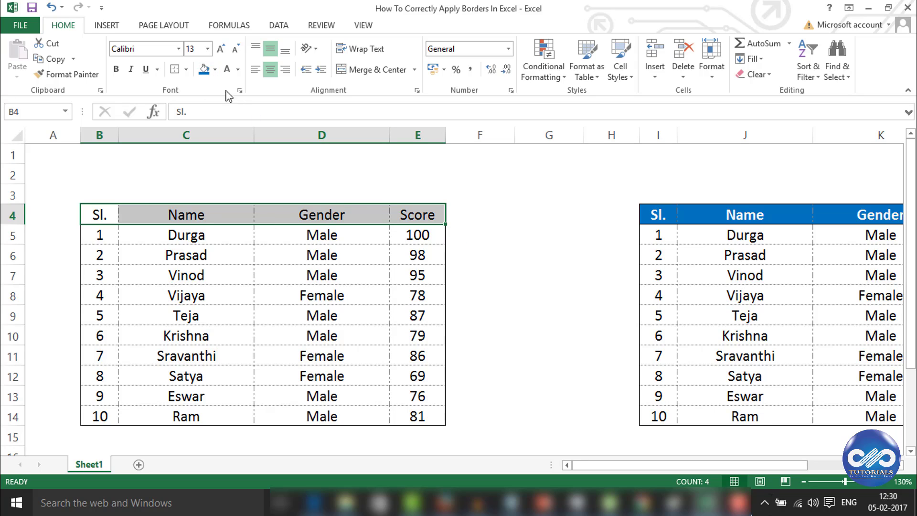
pyautogui.click(214, 69)
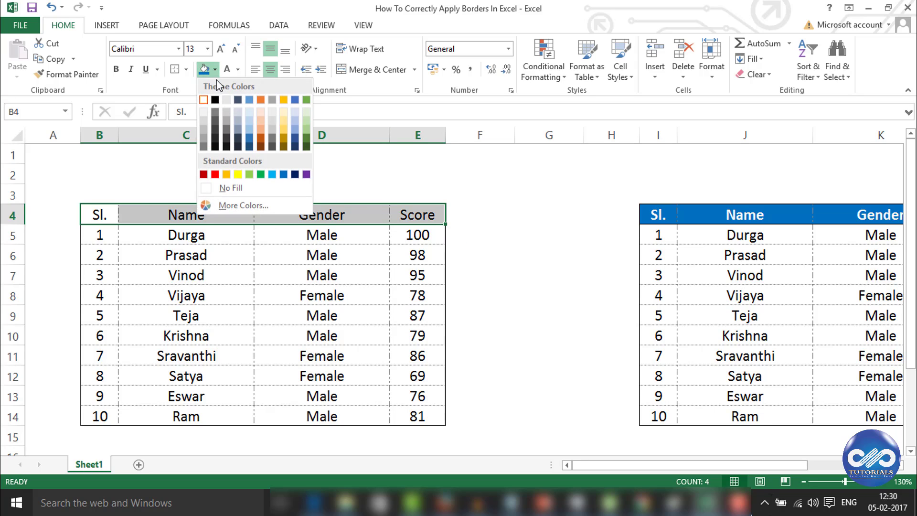
pyautogui.click(284, 174)
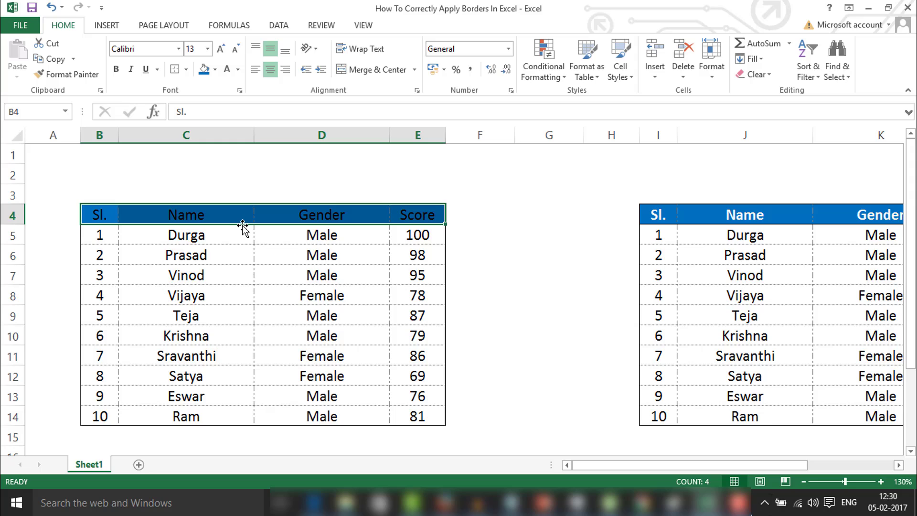
pyautogui.click(228, 71)
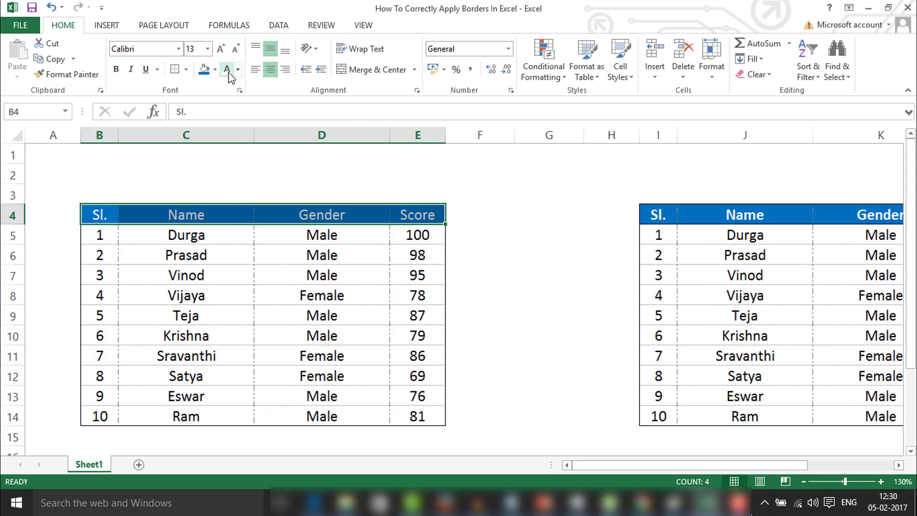
pyautogui.click(493, 275)
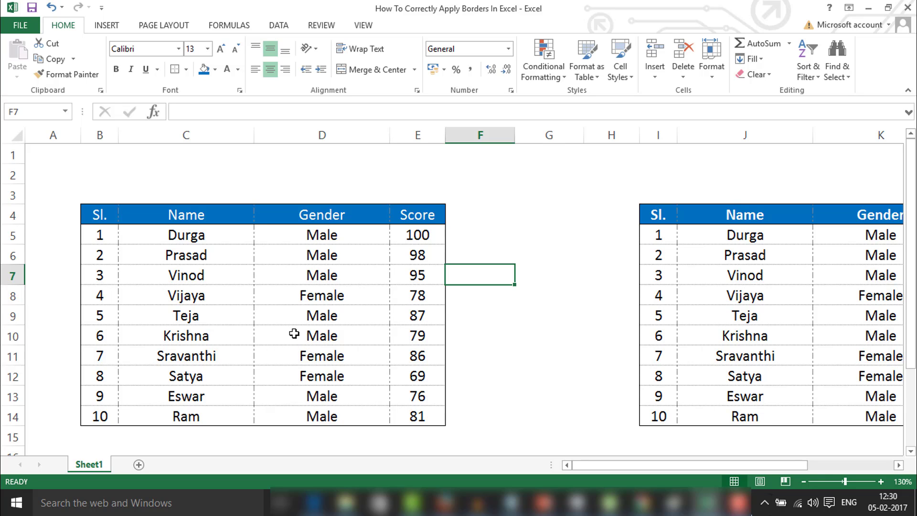
pyautogui.moveTo(12, 175); pyautogui.dragTo(14, 194)
pyautogui.click(211, 289)
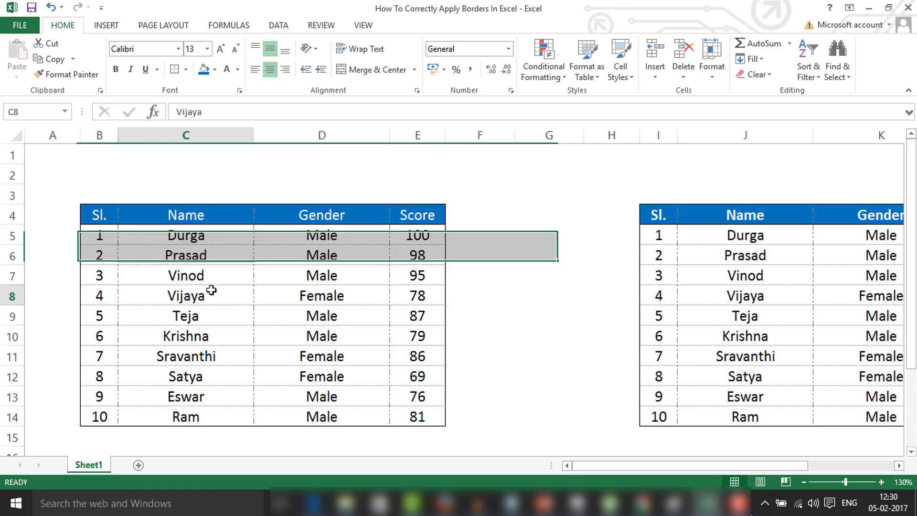